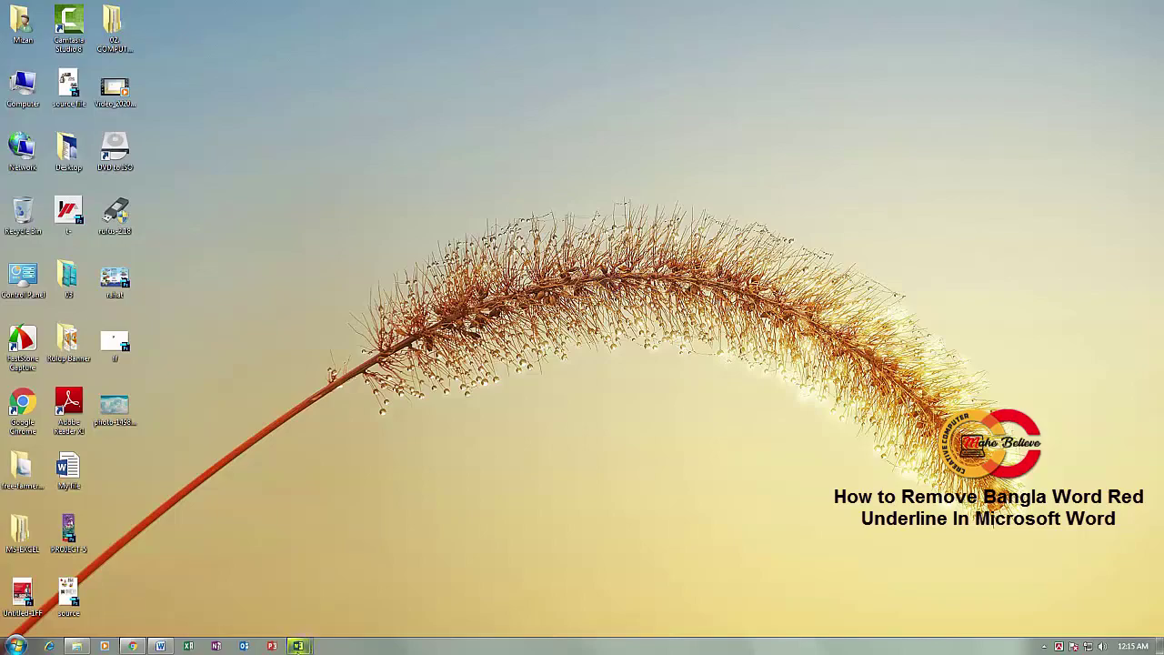
Step: Bring the Bangla letter document 01 to the front from Word's taskbar preview
mouse_move(300, 645)
click(367, 557)
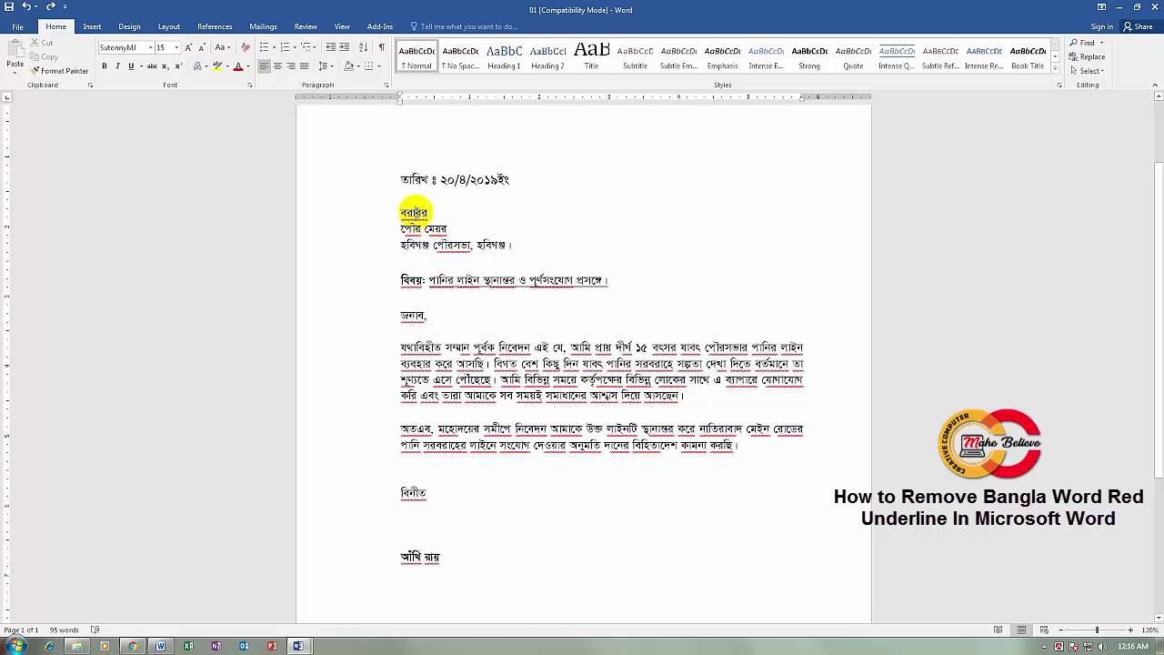
Step: Ignore All for the flagged address word বরাবর and a flagged first-paragraph word
right_click(423, 220)
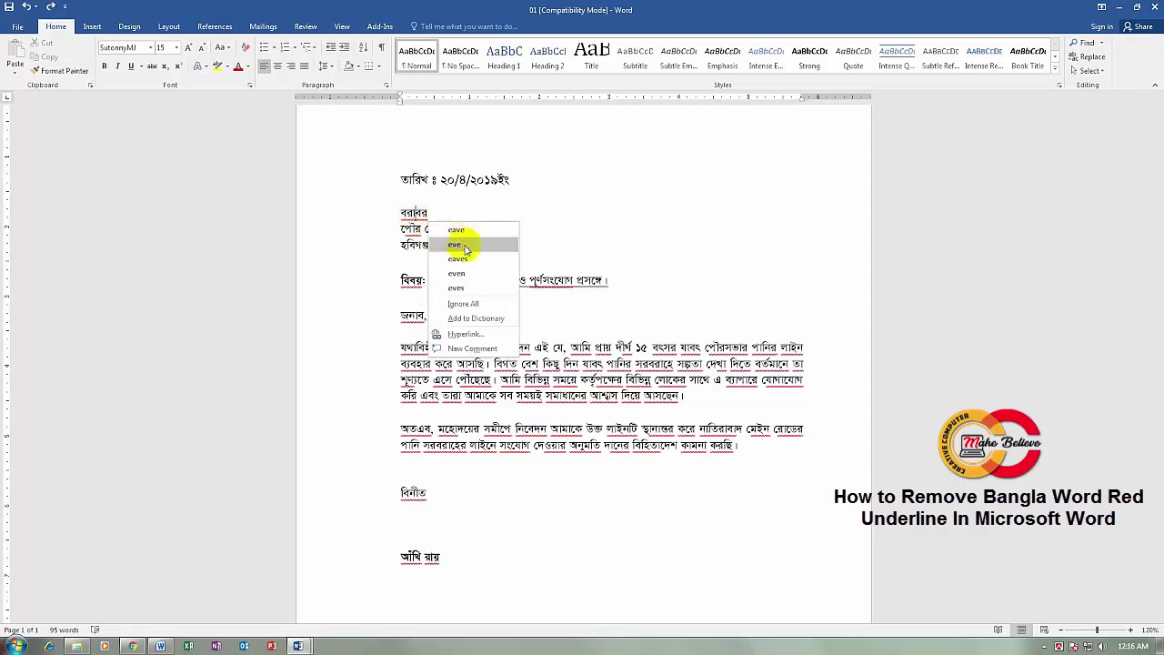
click(463, 304)
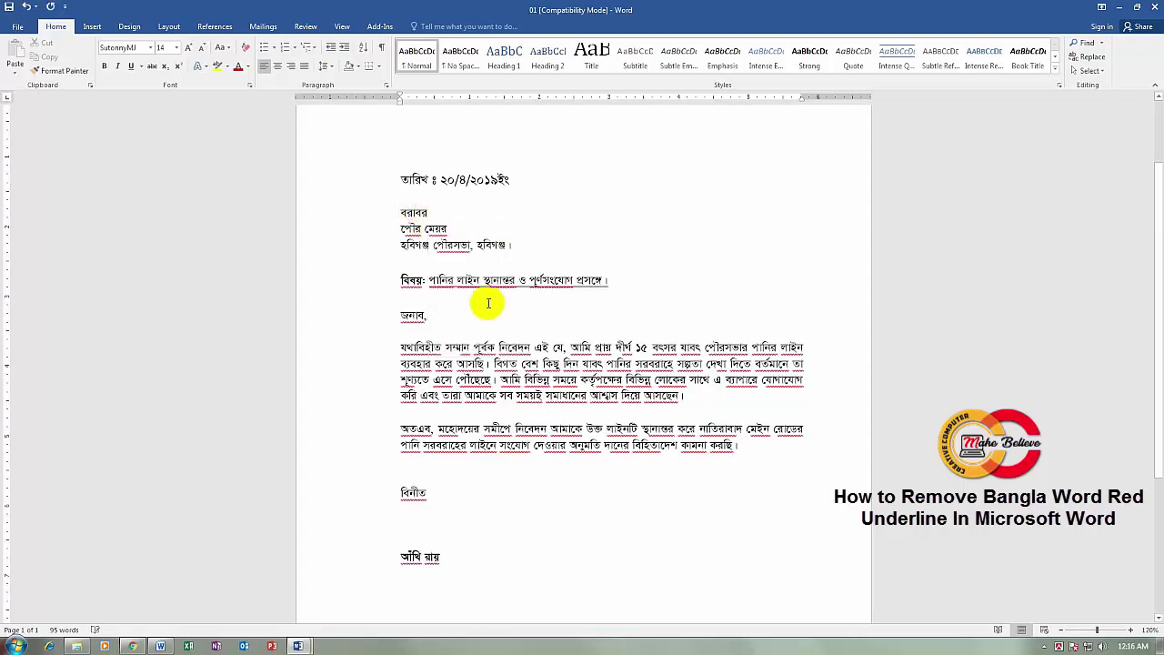
click(433, 213)
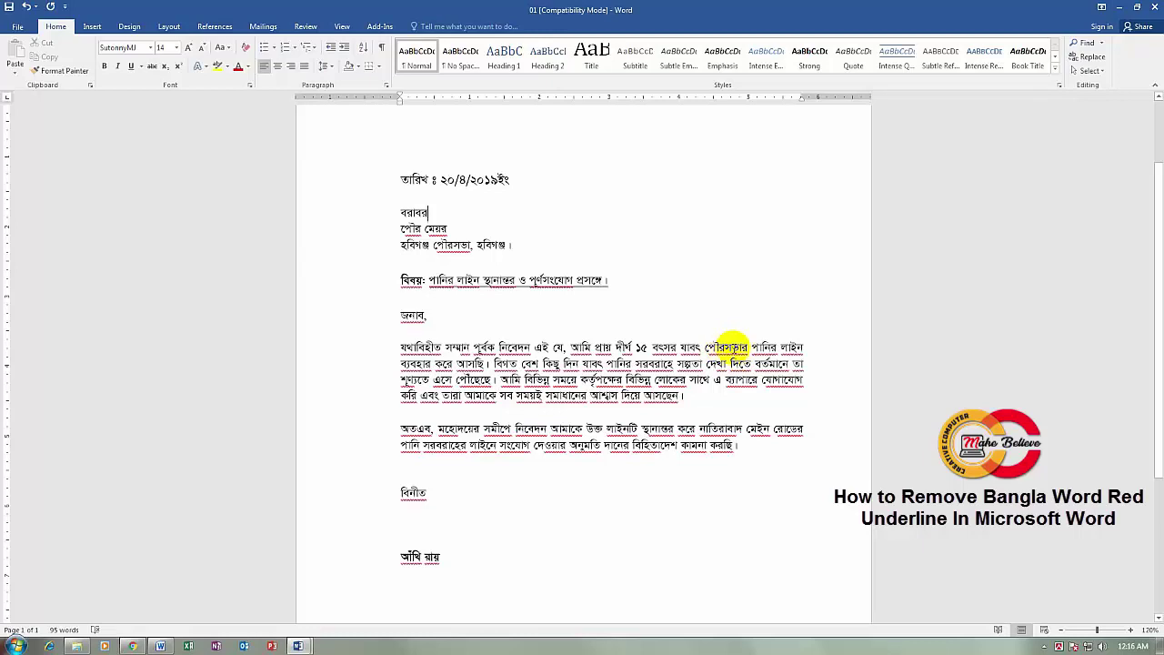
right_click(735, 349)
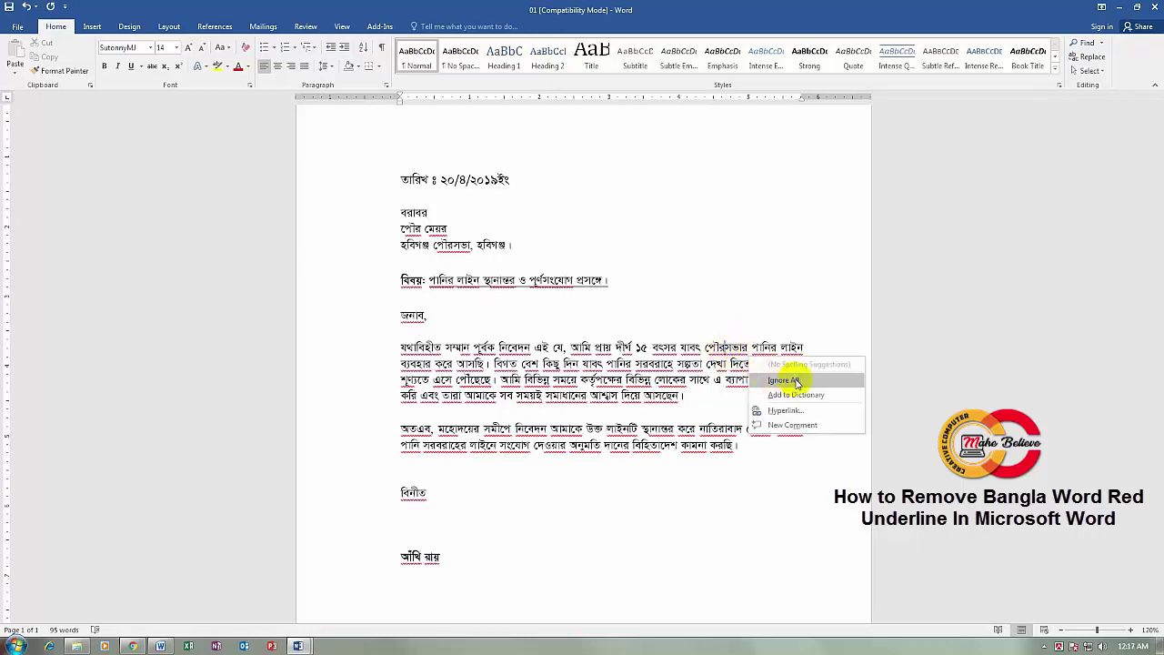
click(806, 380)
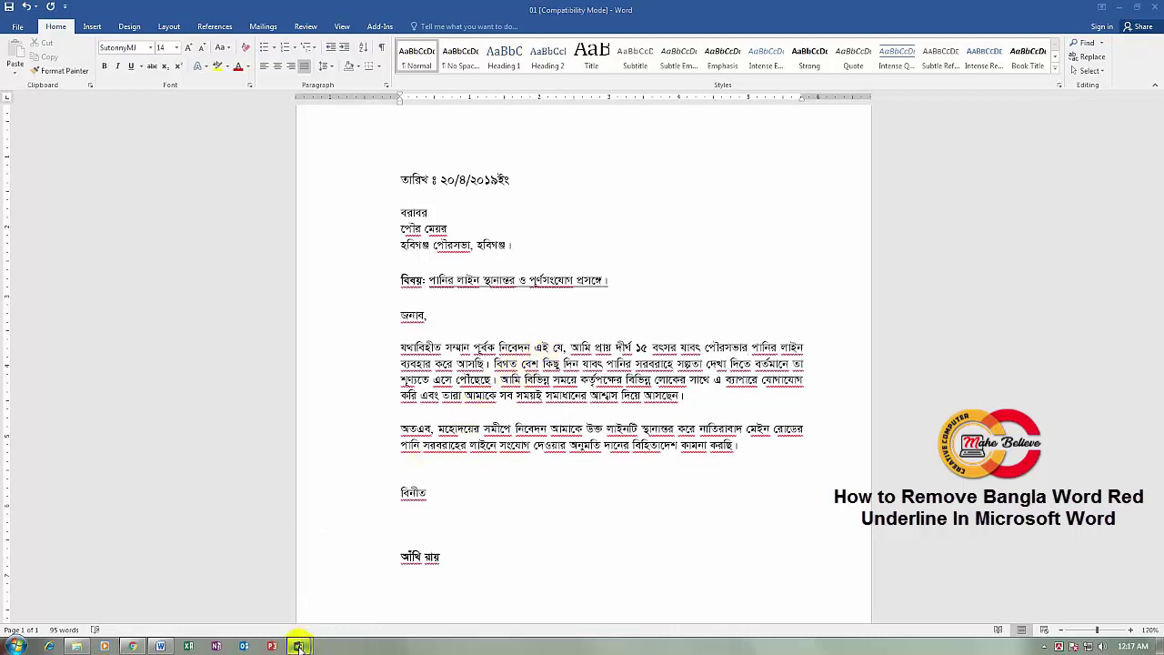
Step: Switch to Document2 with the words 'bangladesh india' from the taskbar preview
mouse_move(299, 642)
click(246, 559)
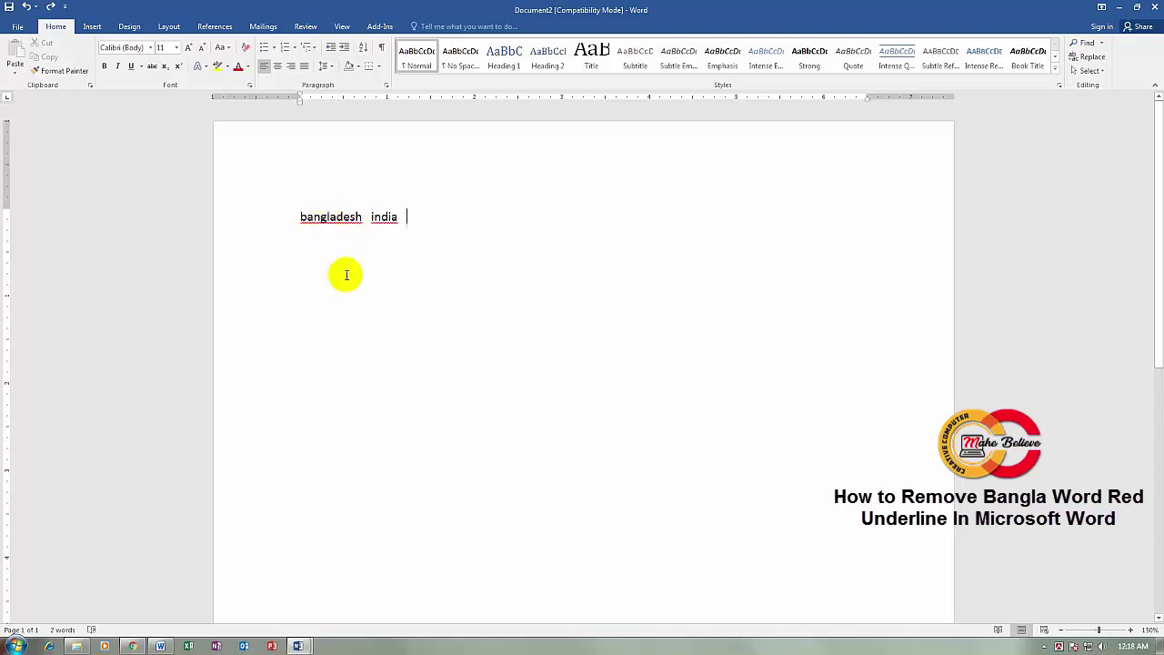
Step: Correct 'bangladesh' to 'Bangladesh' and 'india' to 'India' from the spelling suggestions
right_click(330, 217)
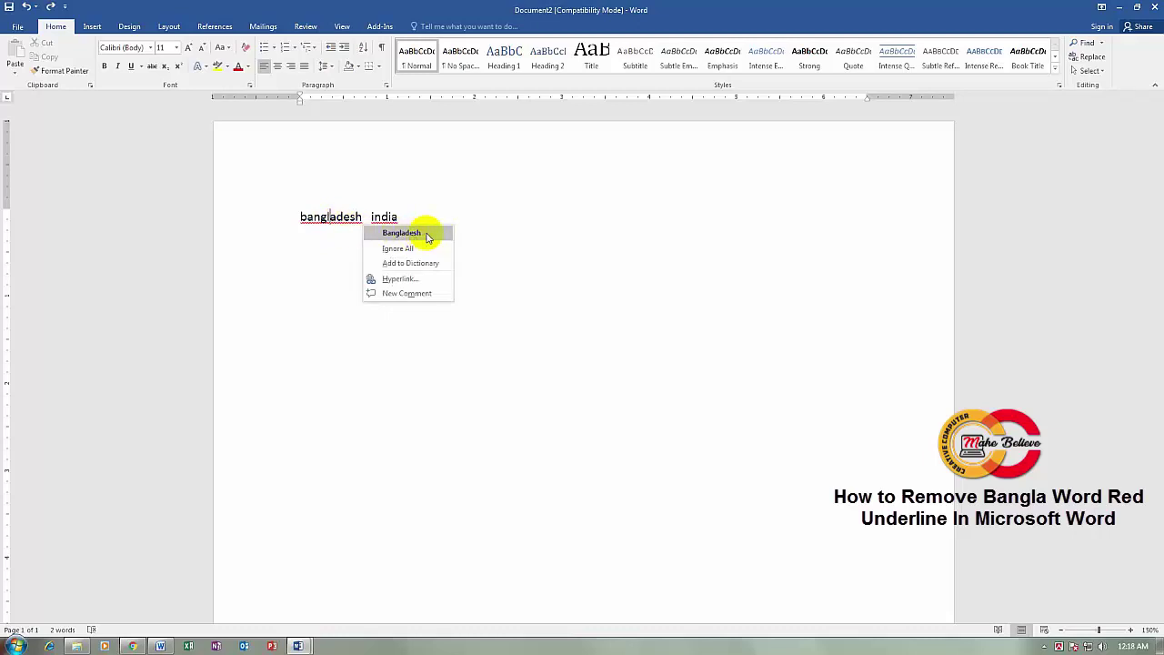
click(420, 234)
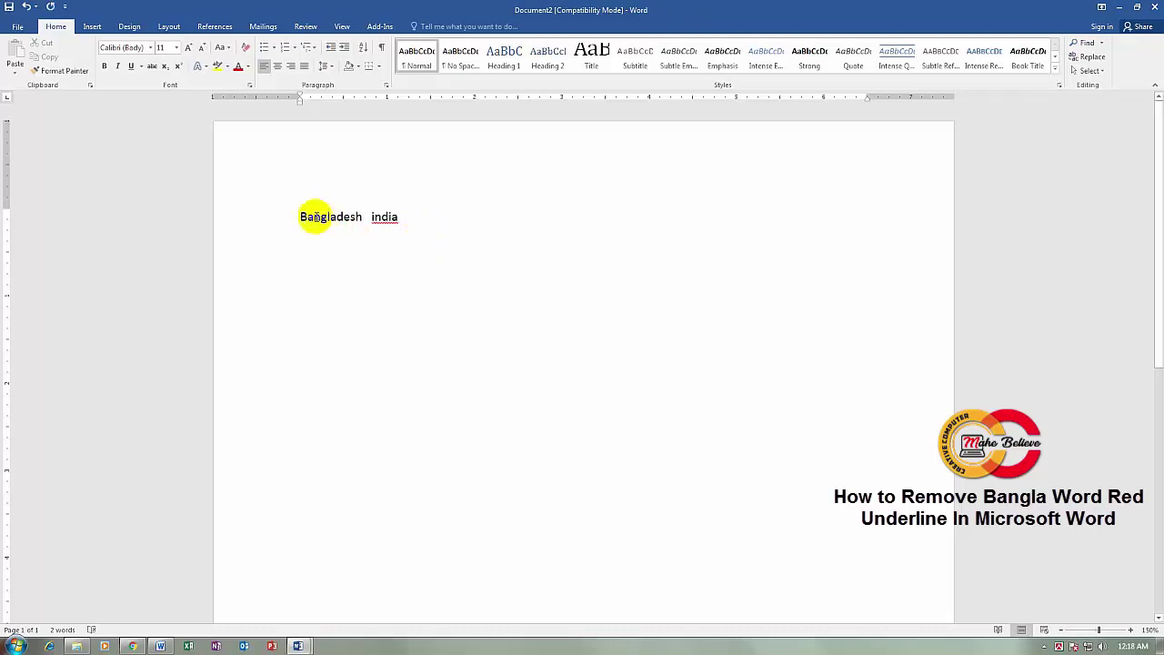
right_click(389, 217)
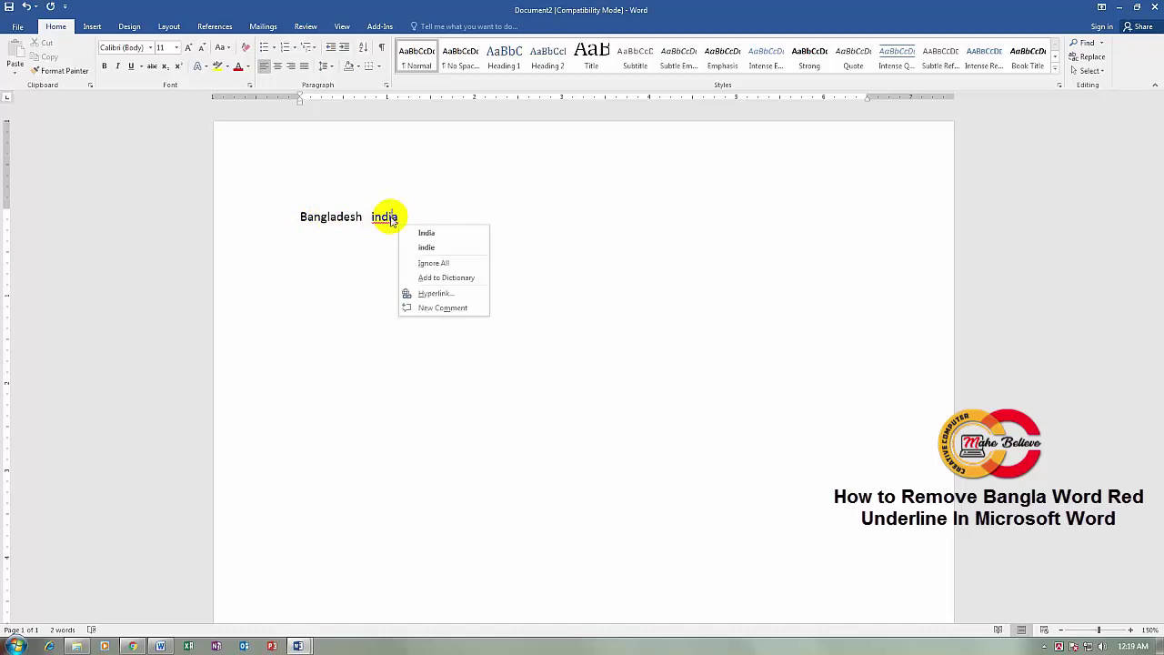
click(450, 235)
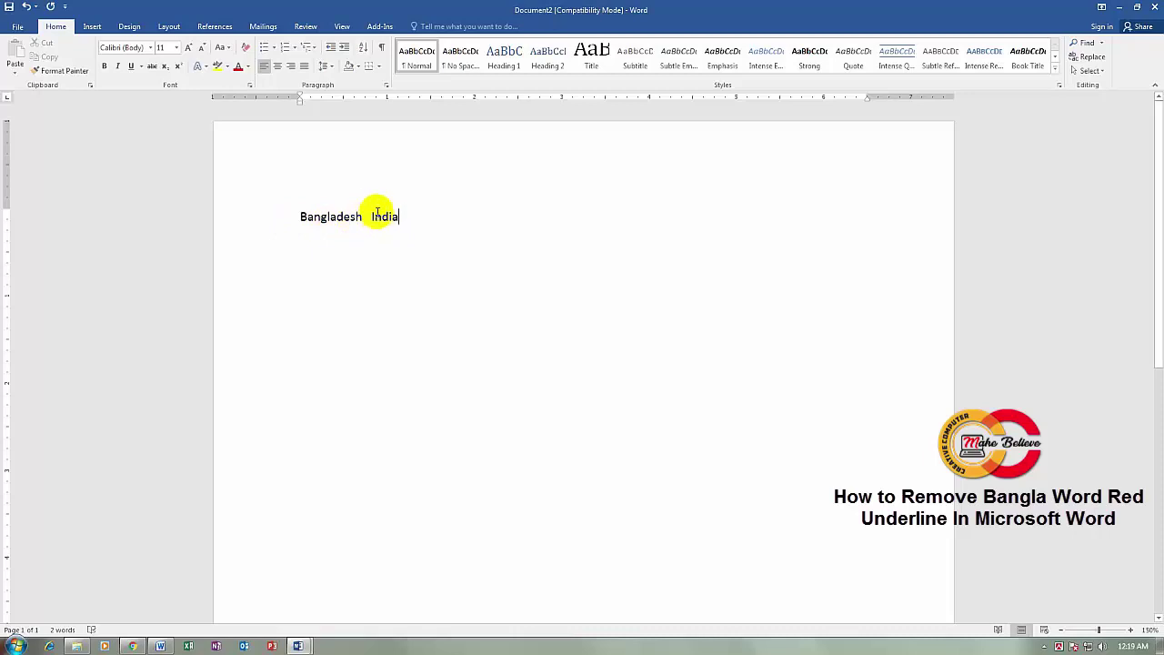
click(297, 646)
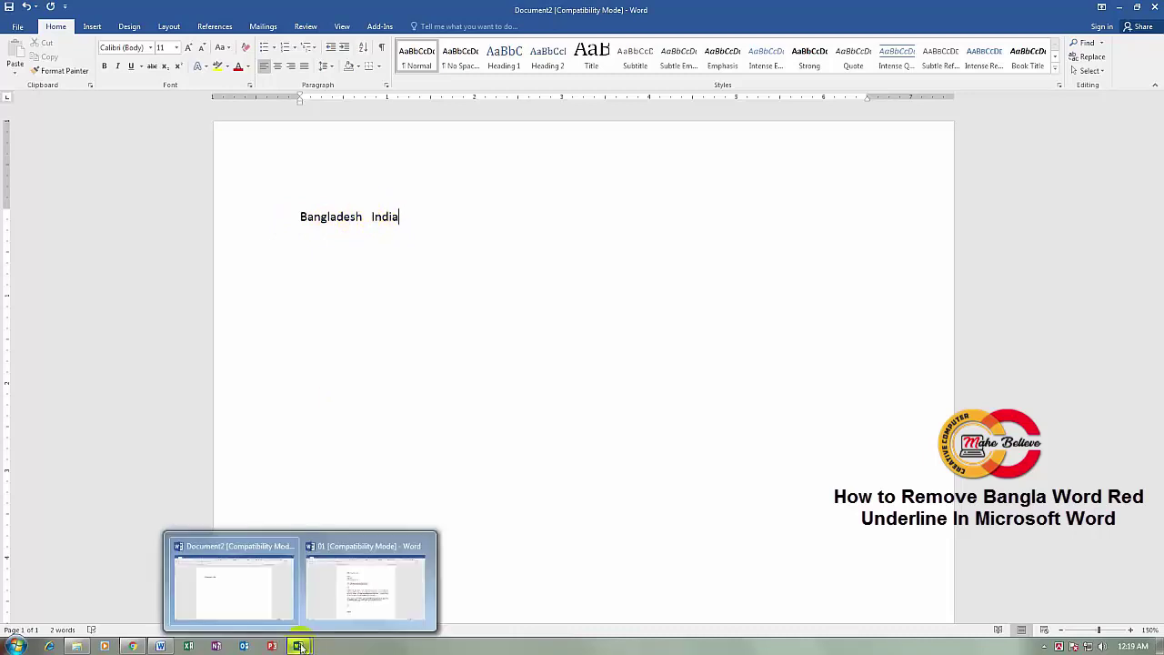
Step: Switch back to the Bangla letter document 01 from the taskbar preview
click(359, 546)
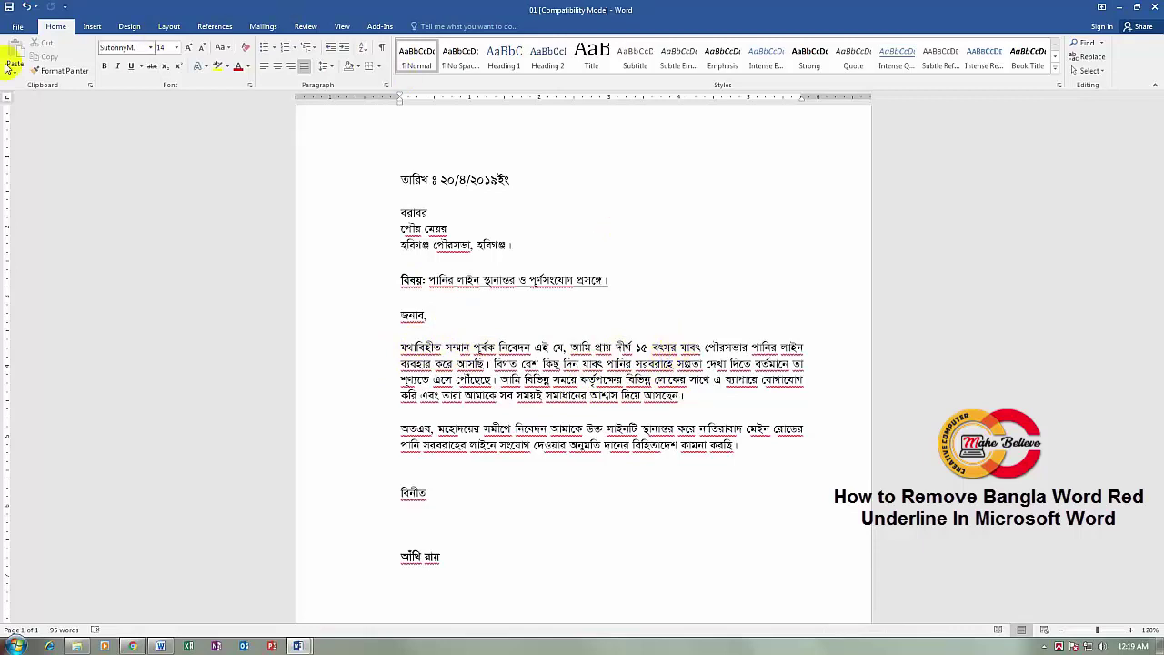
Step: Uncheck 'Check spelling as you type' and 'Mark grammar errors as you type' in Proofing options
click(17, 29)
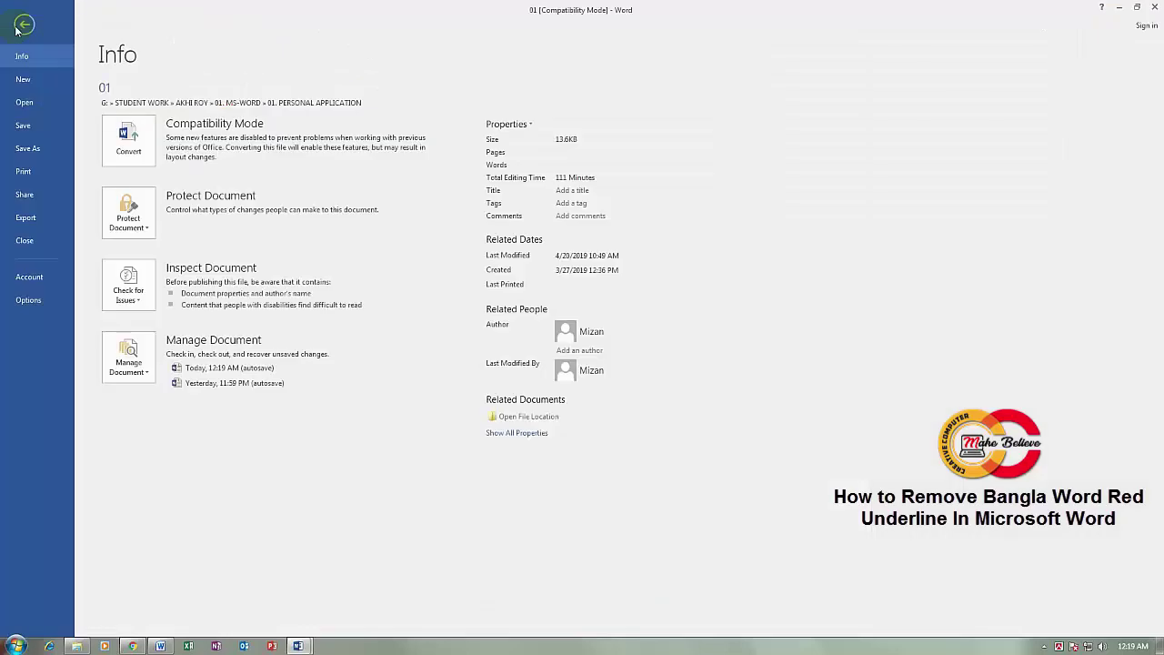
click(47, 304)
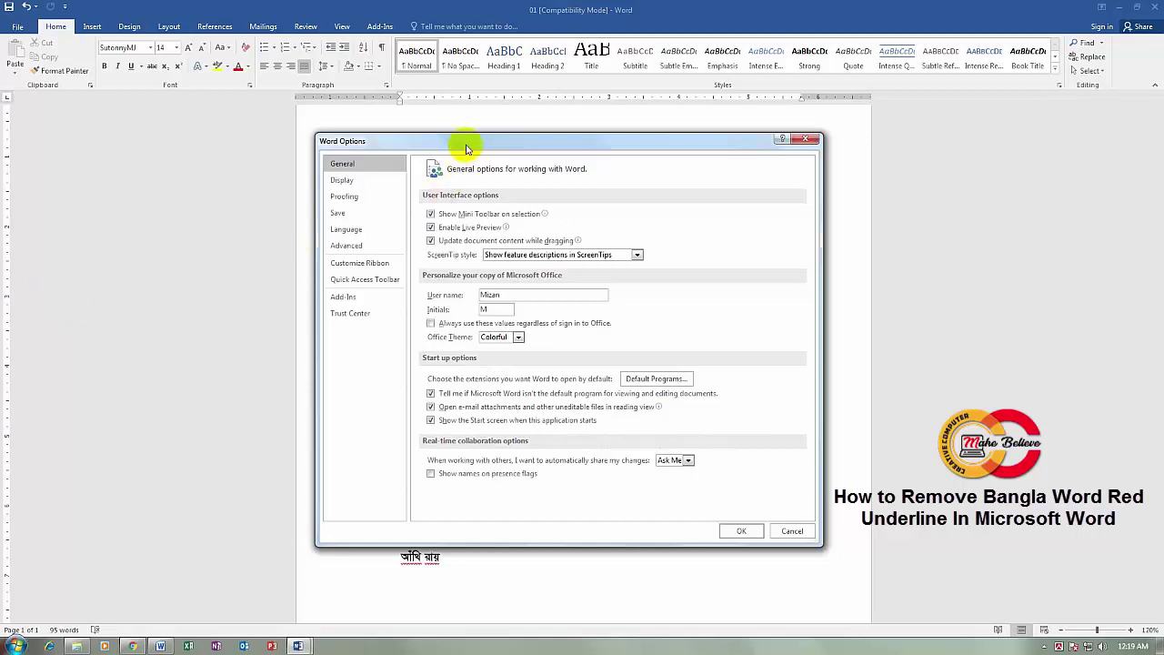
click(372, 202)
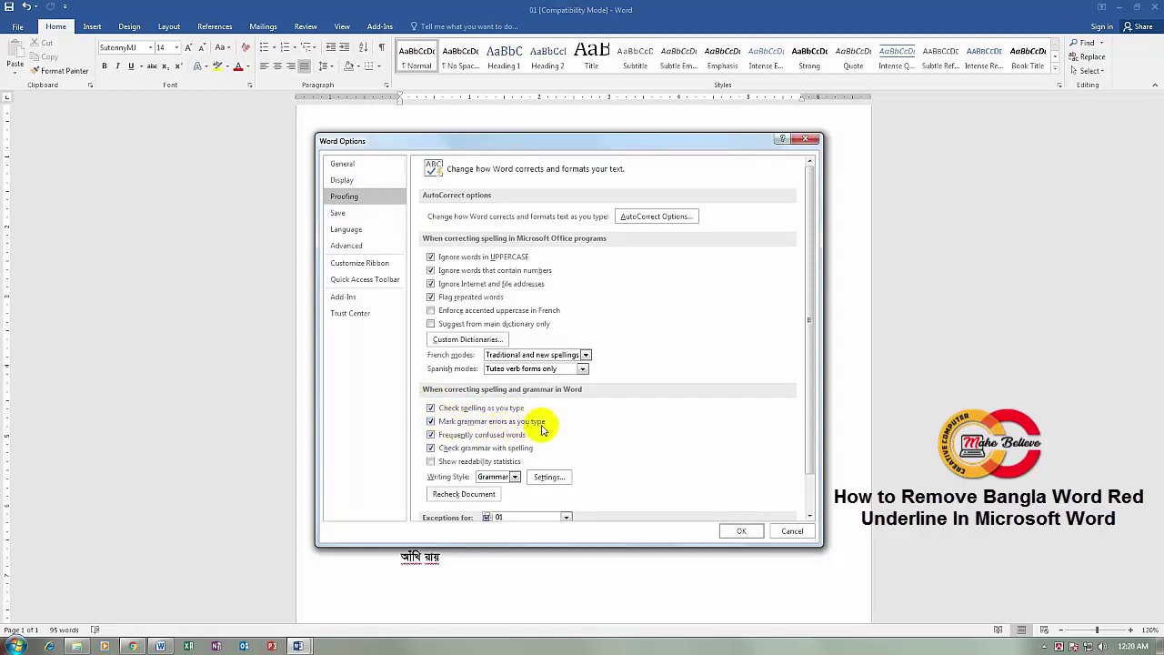
click(431, 407)
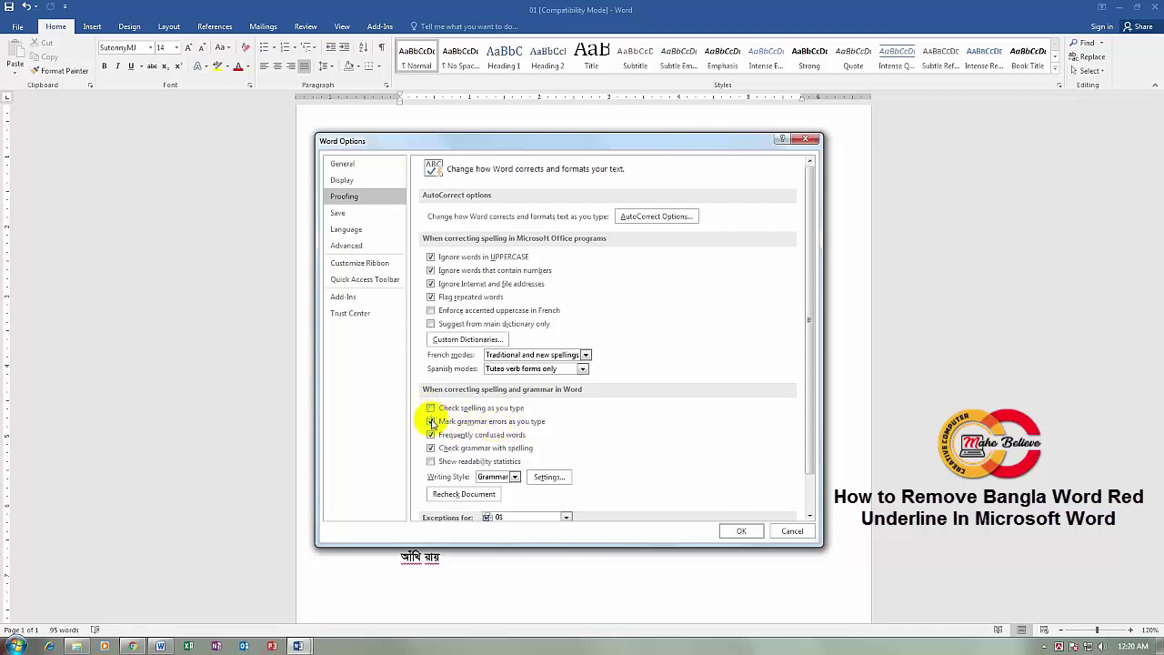
click(431, 422)
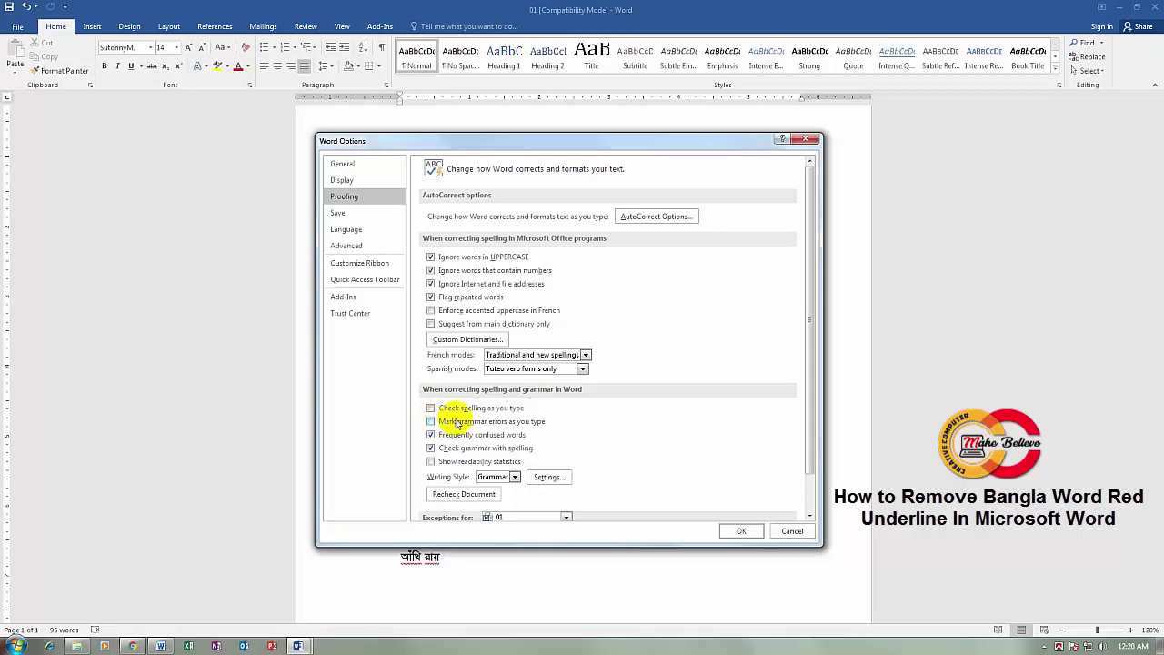
click(739, 530)
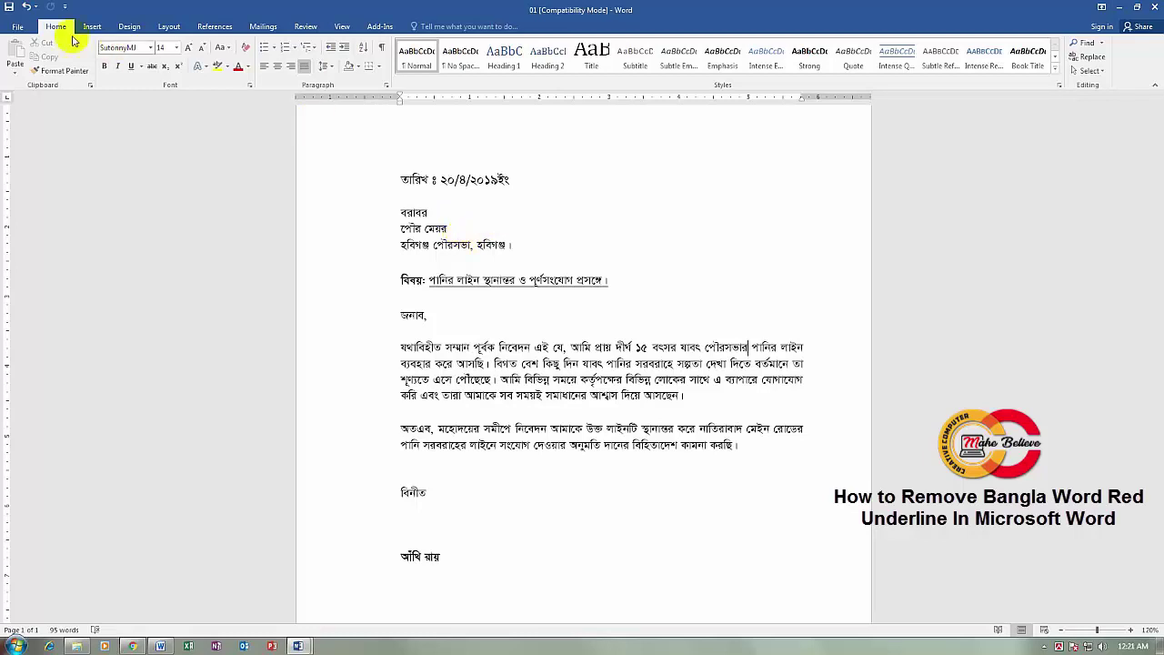
Step: Re-check 'Check spelling as you type' and 'Mark grammar errors as you type' in Proofing options
click(19, 27)
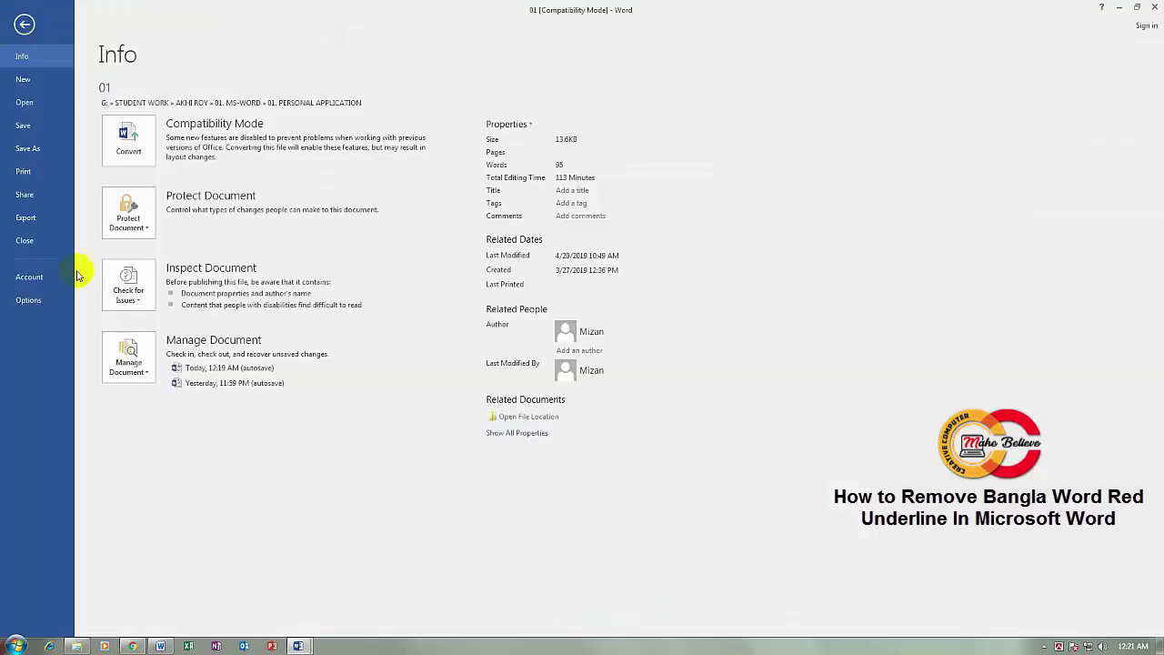
click(46, 300)
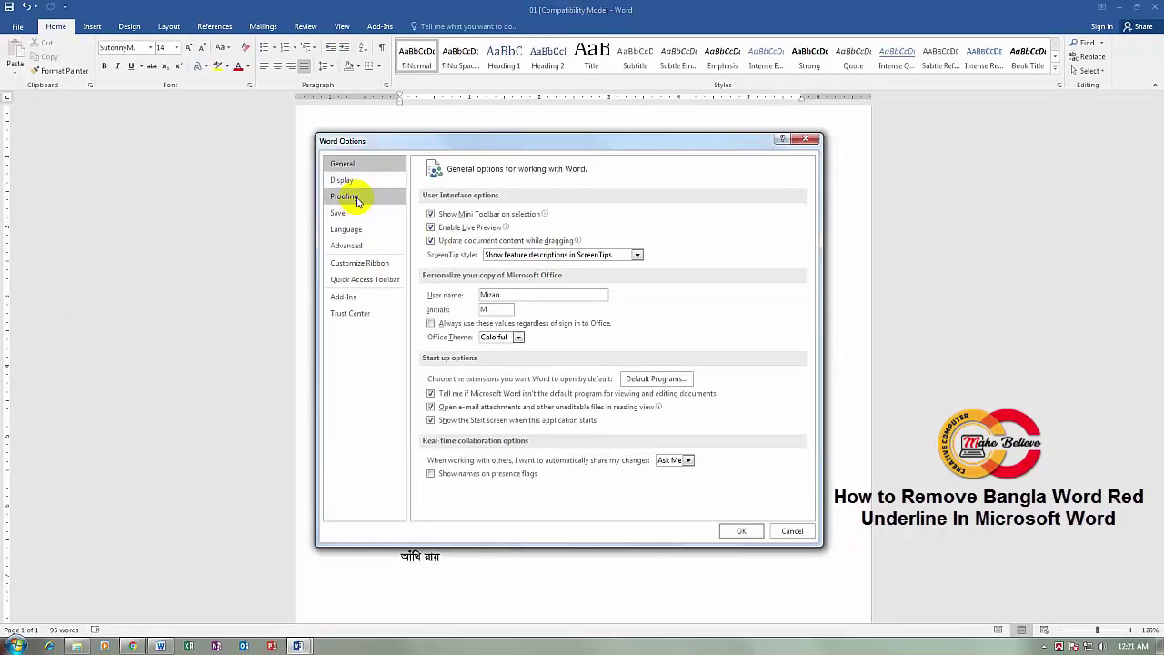
click(355, 197)
click(446, 422)
click(448, 409)
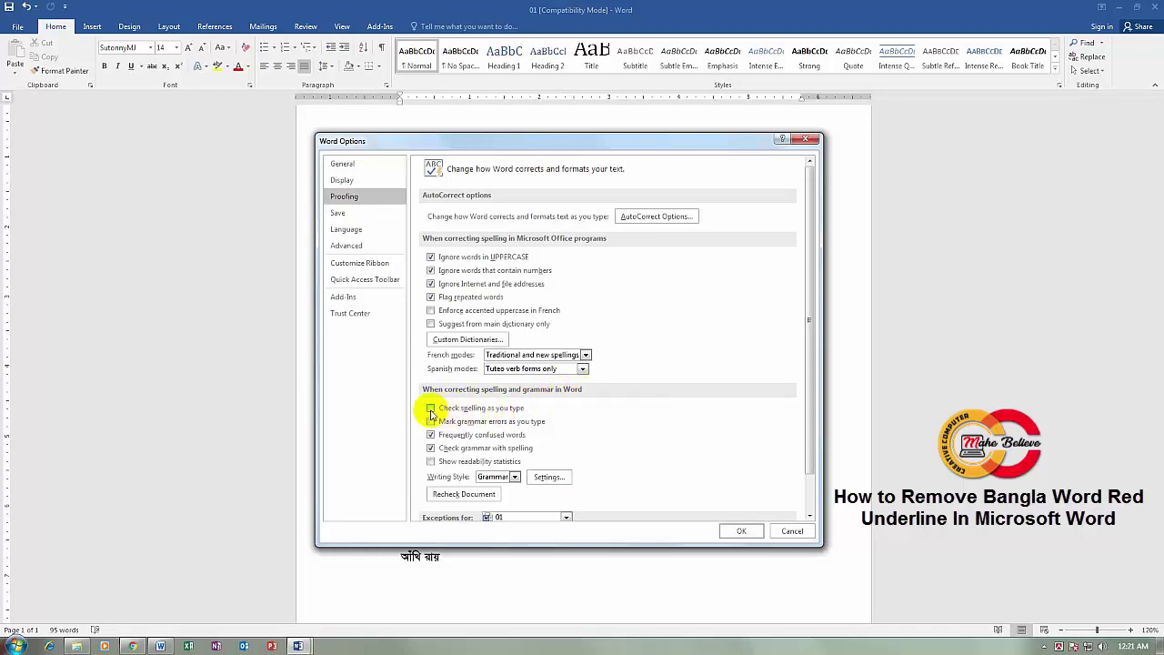
click(432, 409)
click(431, 421)
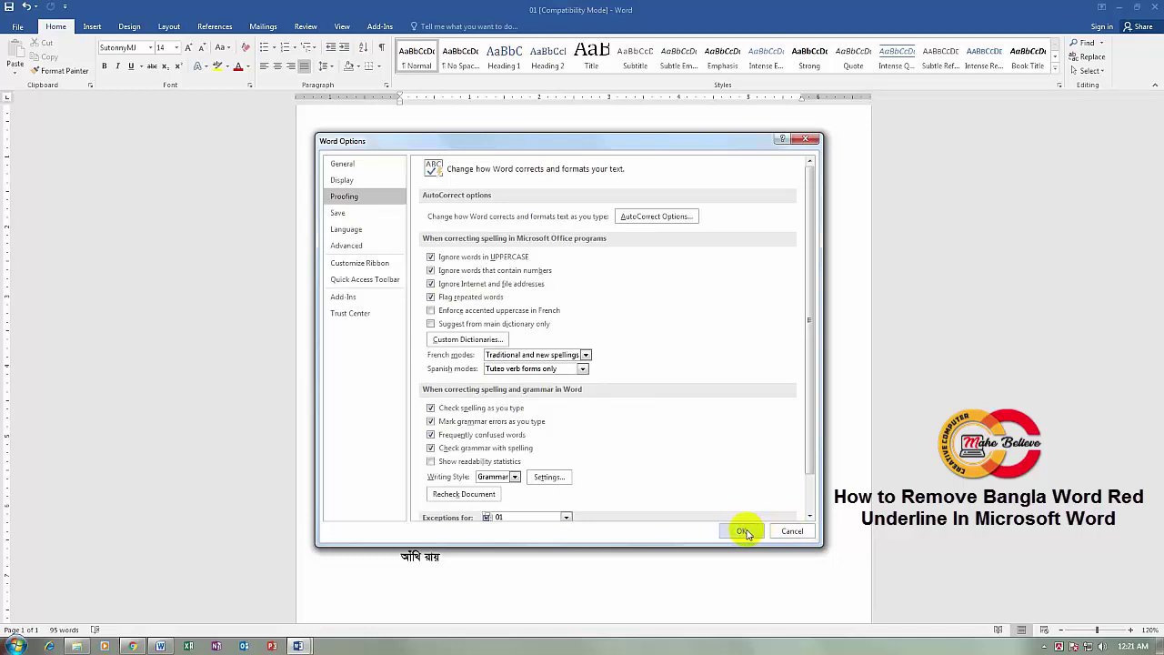
click(744, 532)
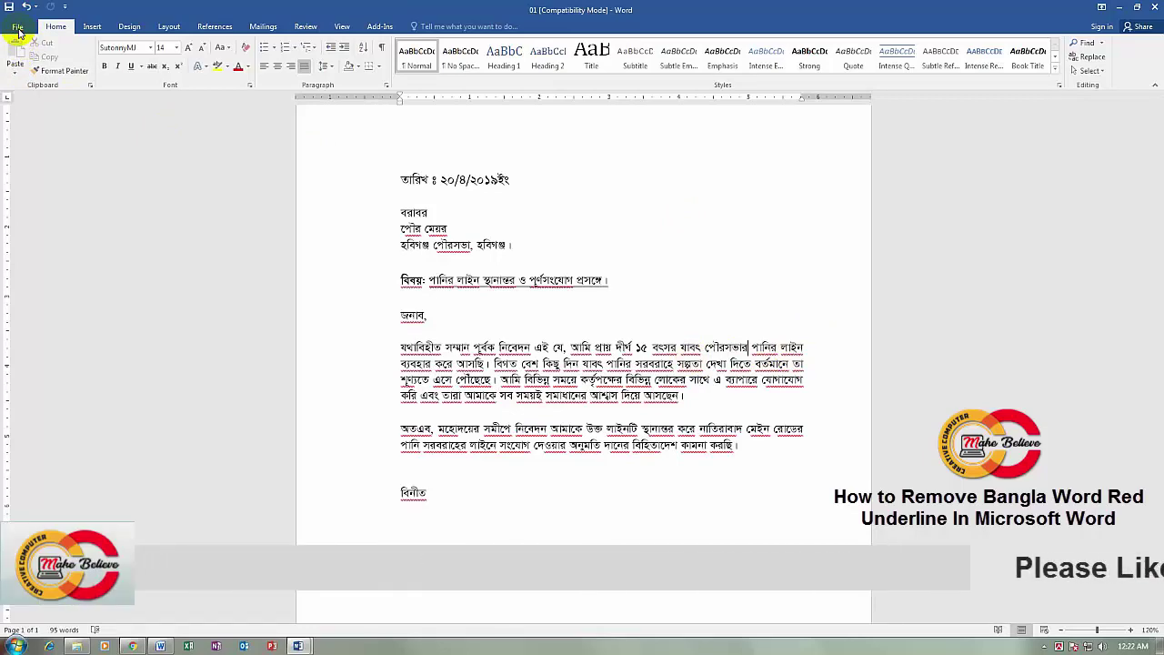
Step: Uncheck 'Check spelling as you type' and 'Mark grammar errors as you type' in Proofing again
click(17, 27)
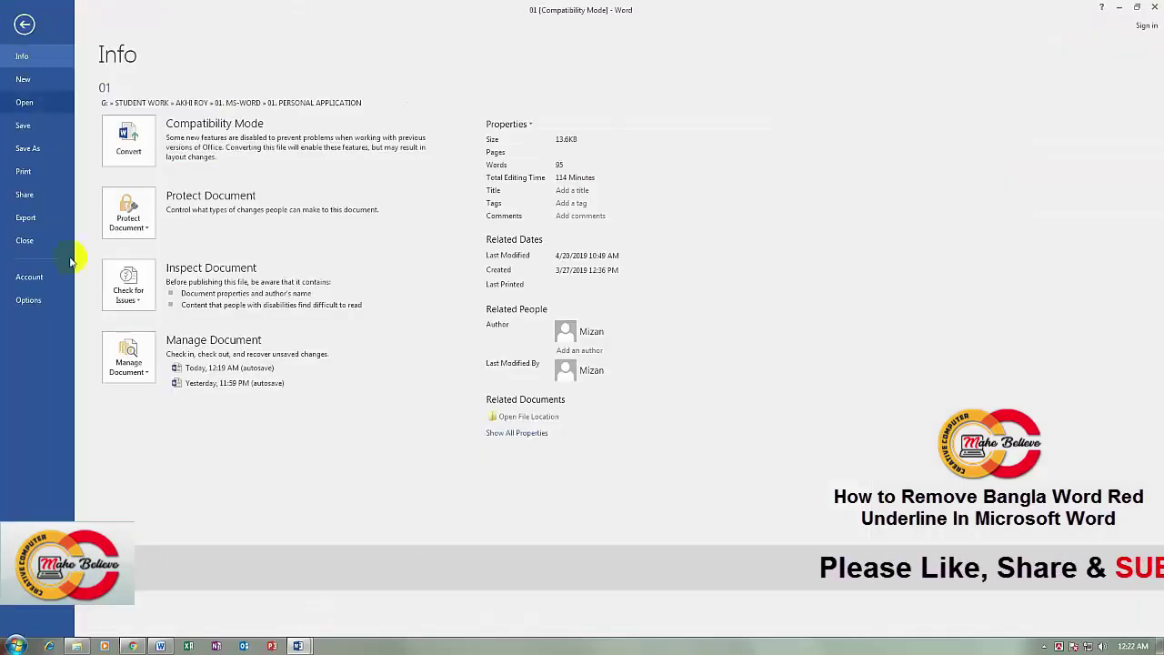
click(30, 301)
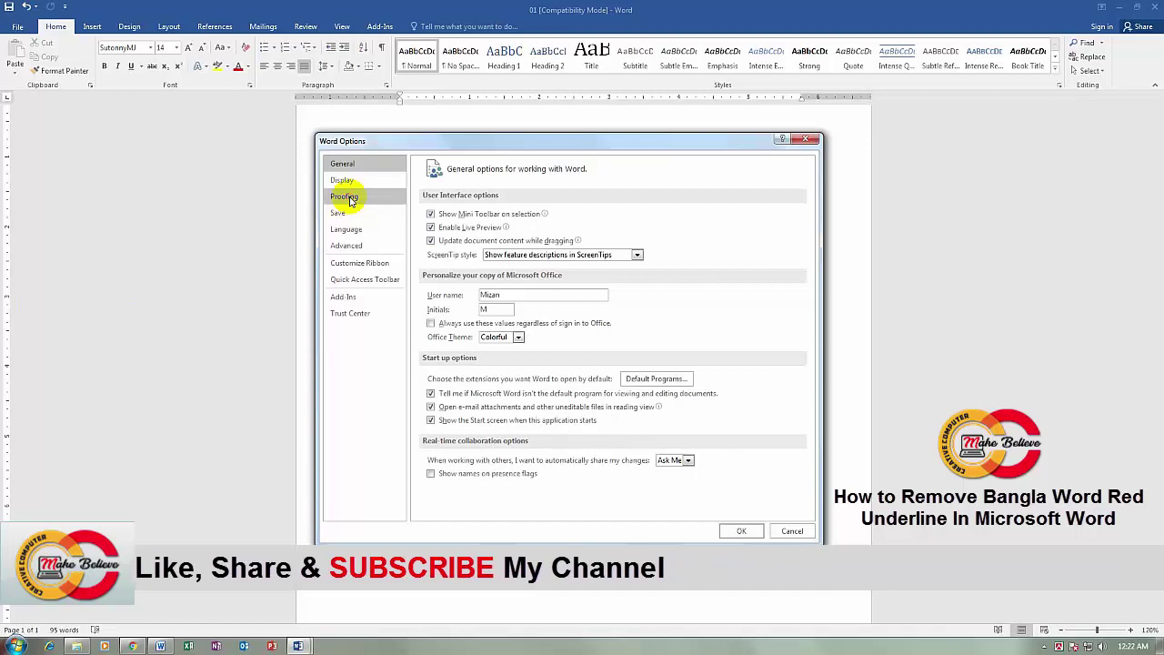
click(347, 198)
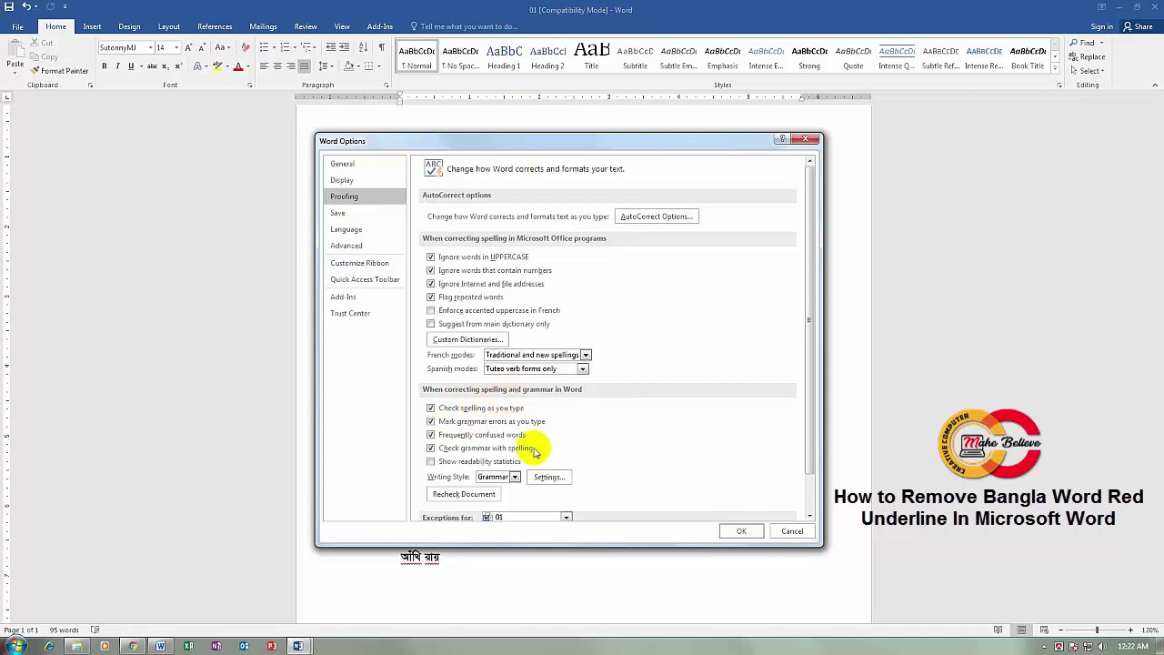
click(432, 409)
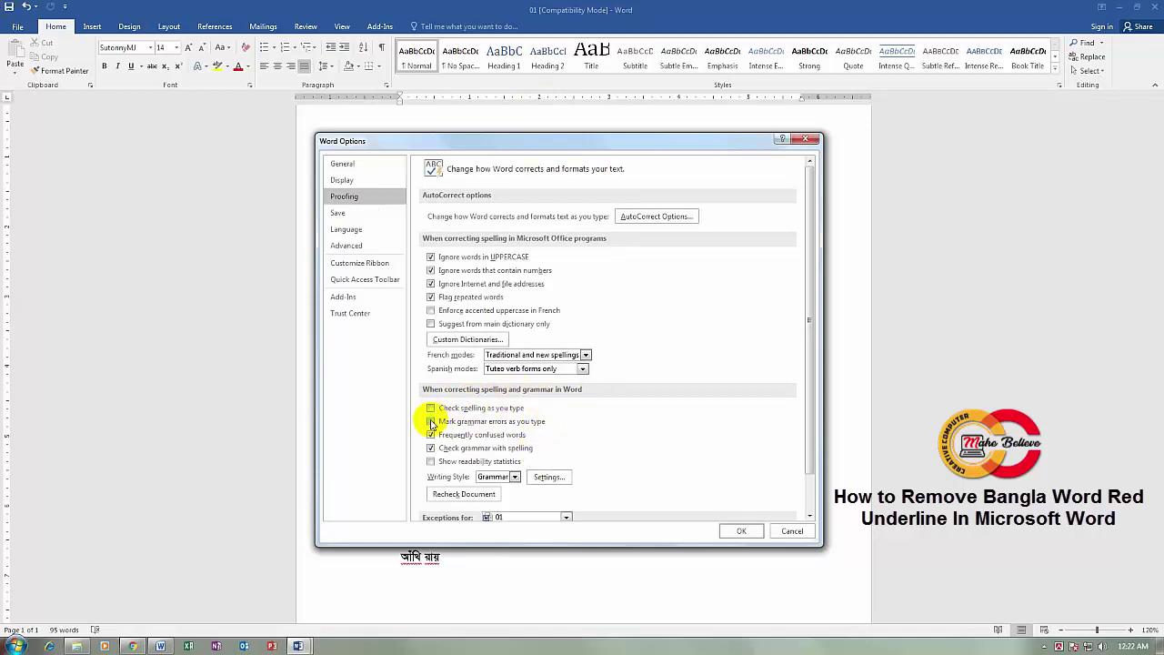
click(431, 422)
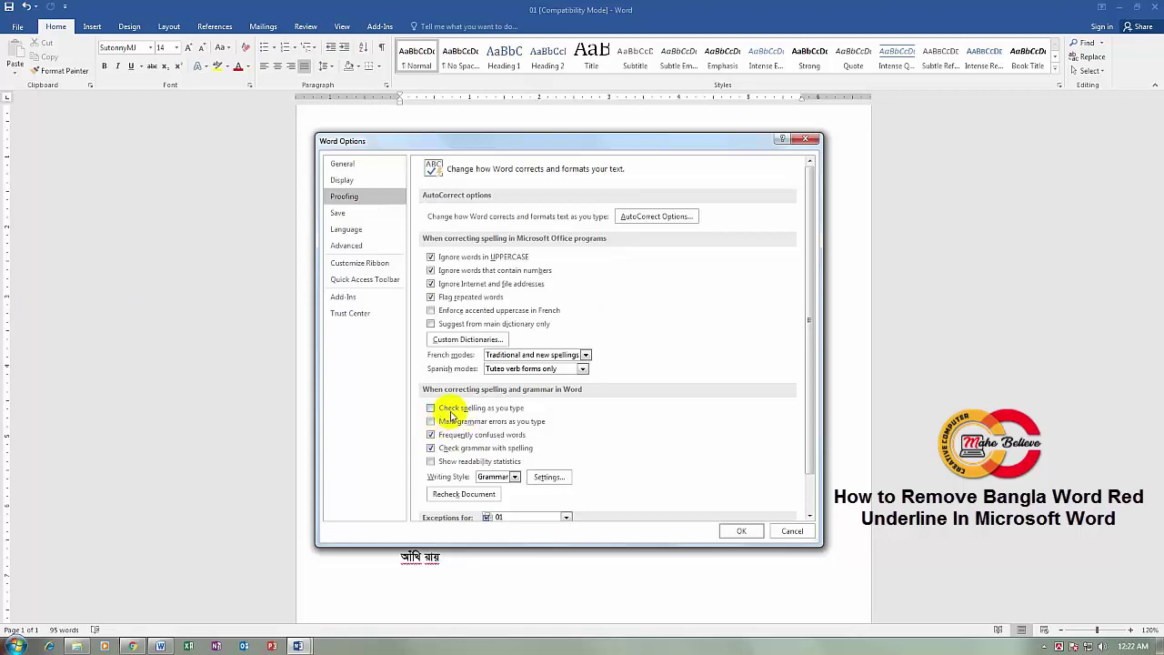
click(743, 532)
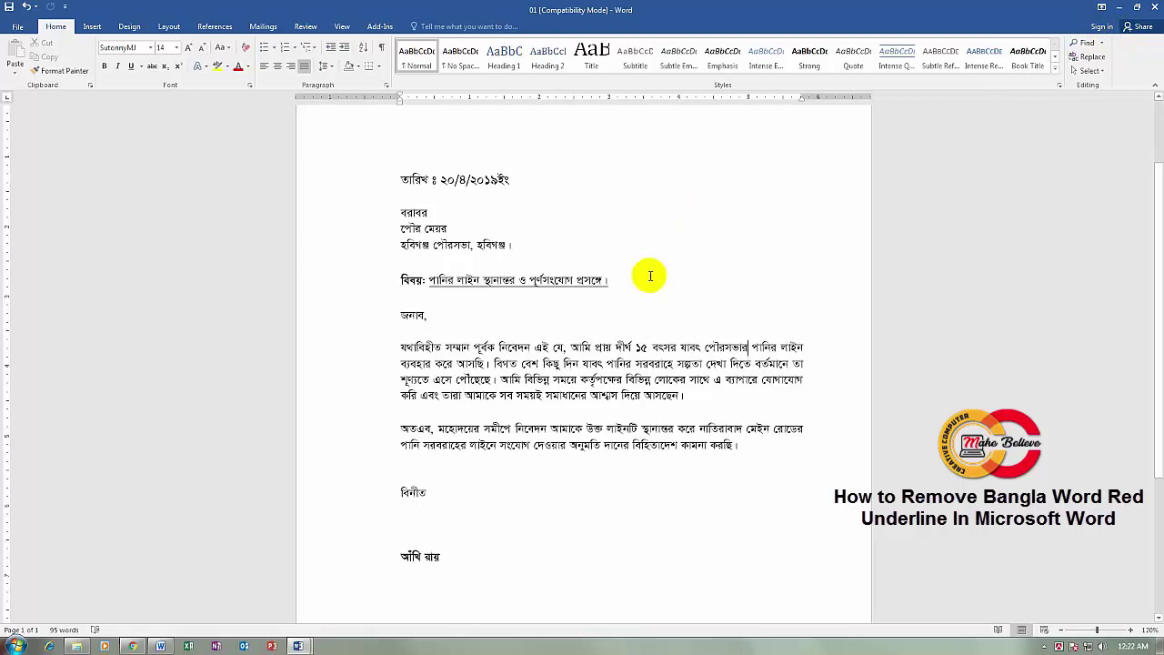
Step: Minimize the Bangla letter and Document2 windows, then show the hidden notification icons
click(1123, 9)
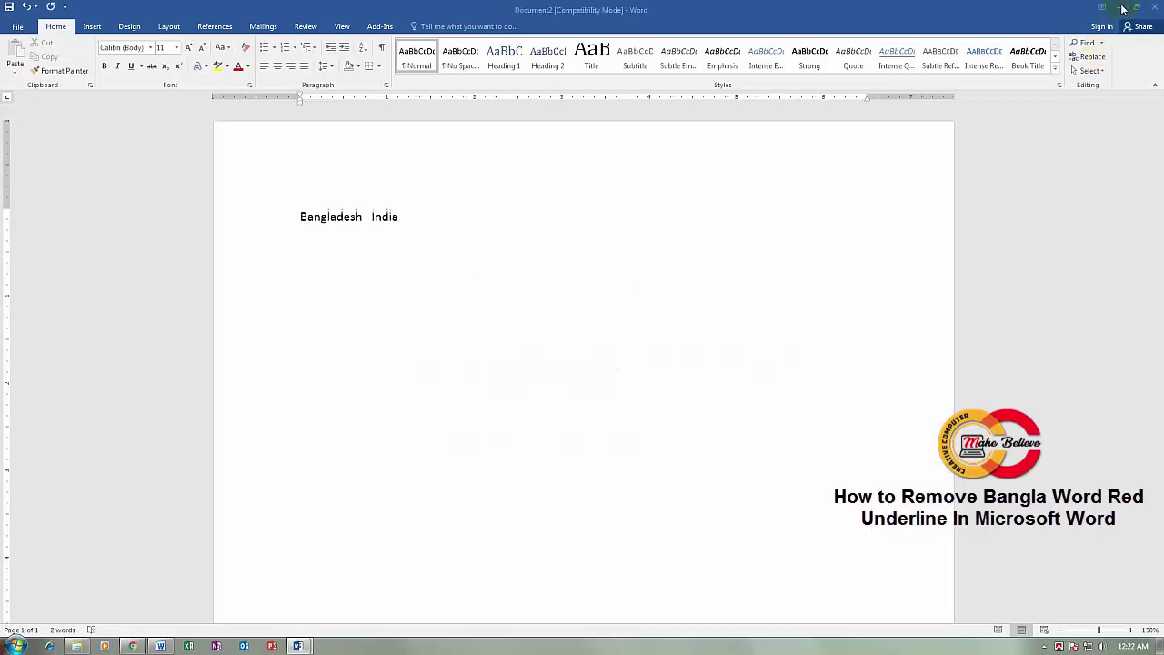
click(1123, 9)
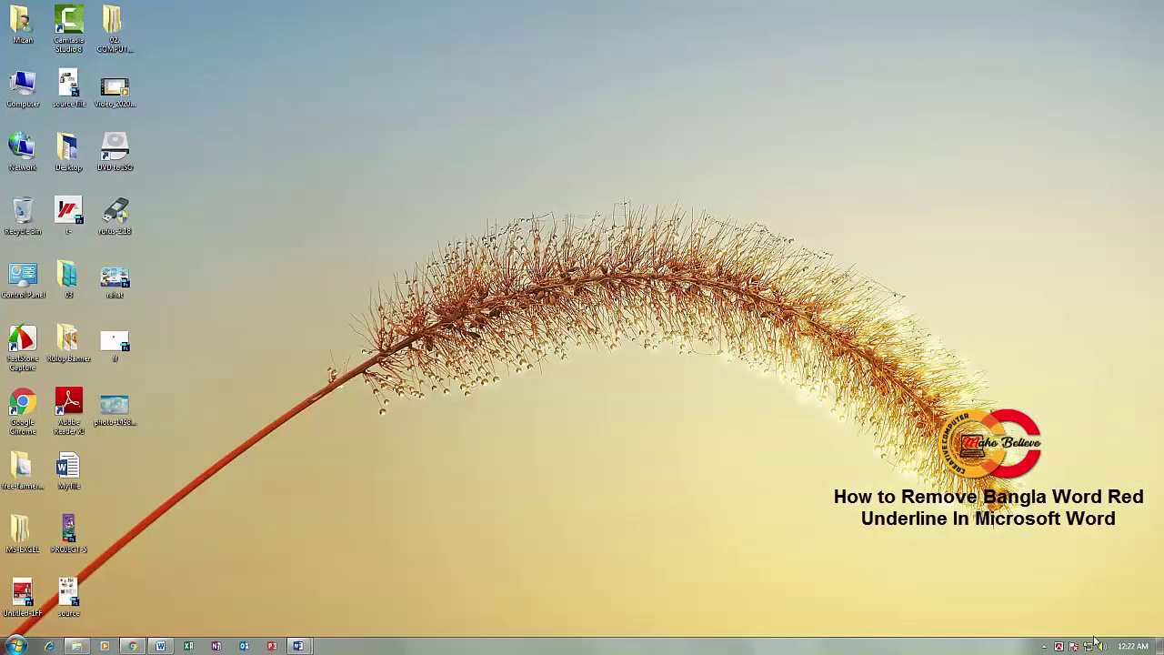
click(1044, 645)
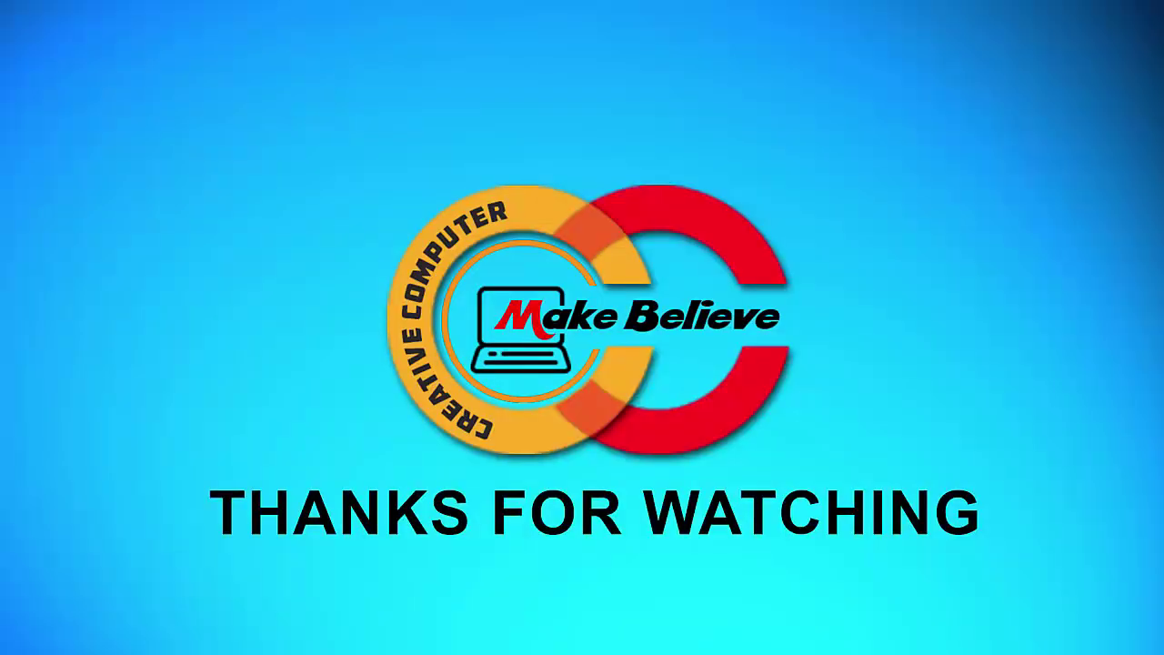